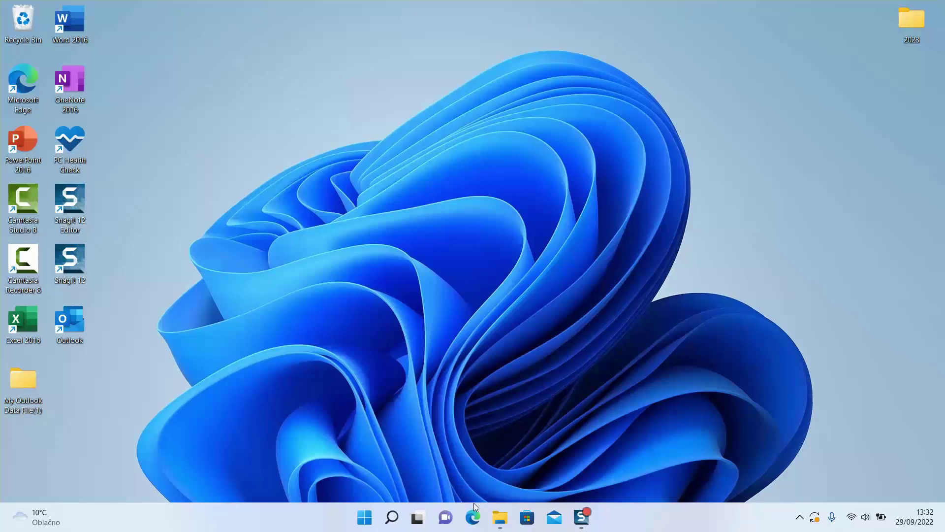
- Search in Edge for 'dowlnoad windows 11' and scroll to Microsoft's Windows 11 download results
click(472, 517)
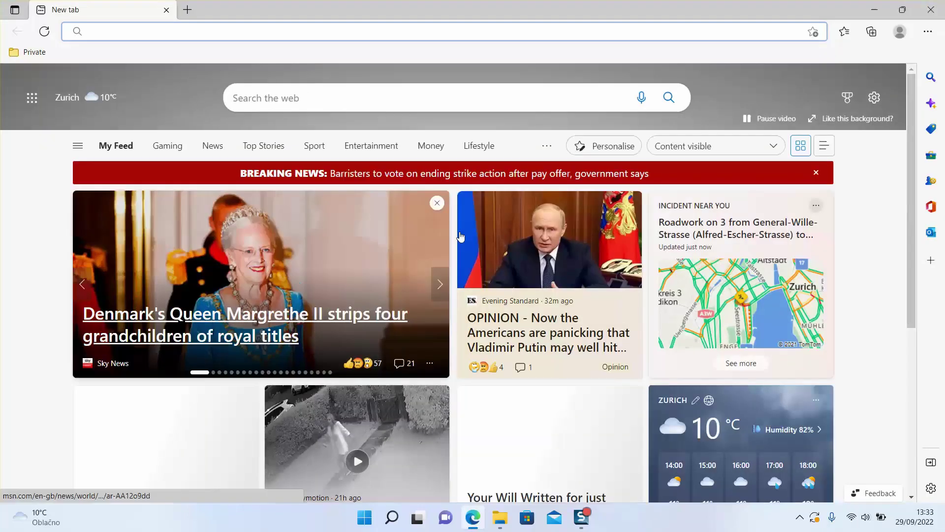
text(dowlnoad windows 11)
key(Return)
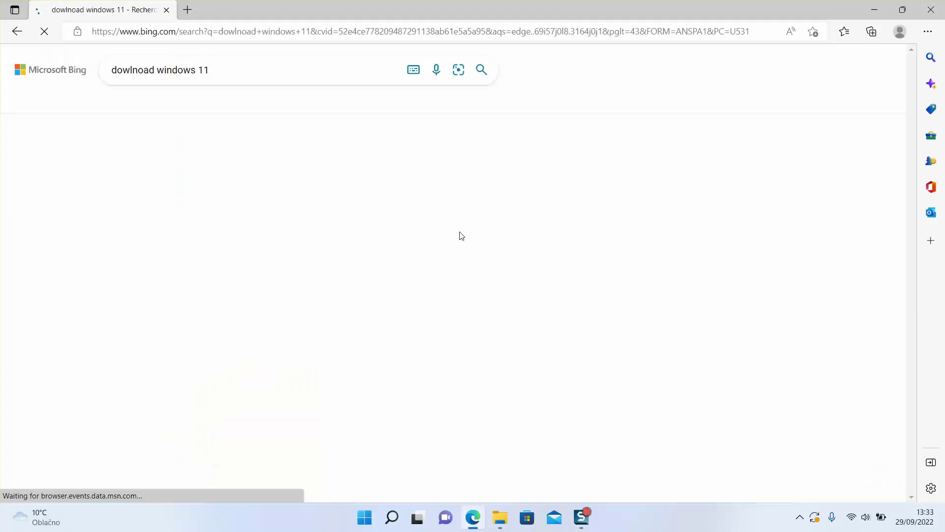
drag(909, 129, 929, 257)
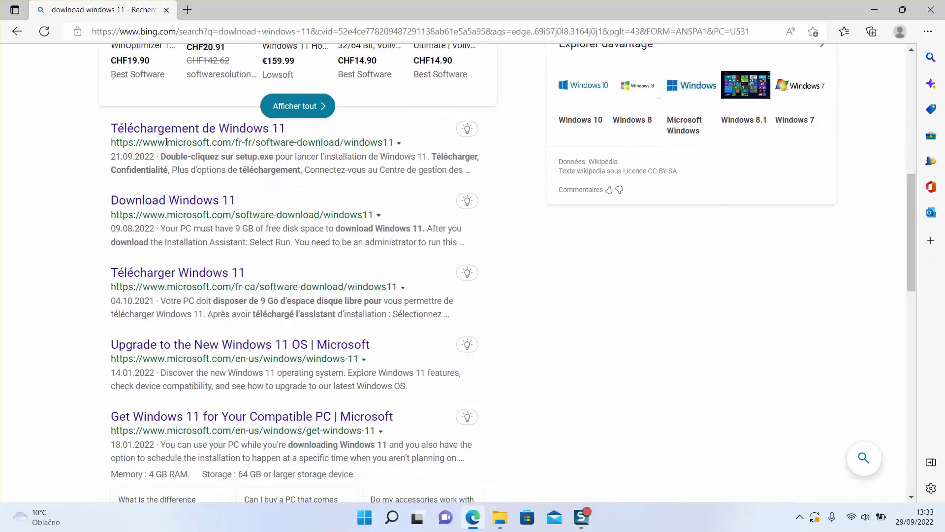
- Open the 'Téléchargement de Windows 11' page and download the installation media creation tool
click(226, 132)
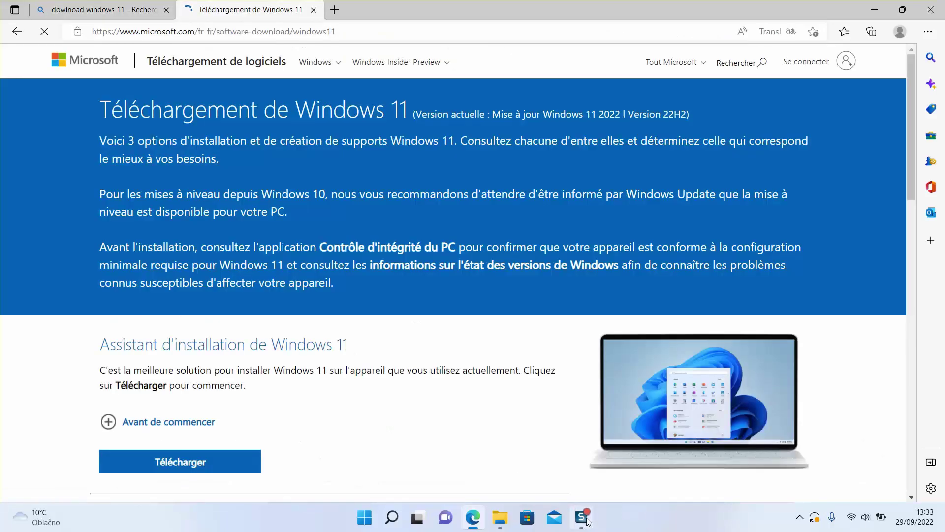
scroll(917, 219, down, 5)
mouse_move(908, 223)
mouse_down()
mouse_move(905, 143)
mouse_move(898, 234)
mouse_move(904, 215)
mouse_up()
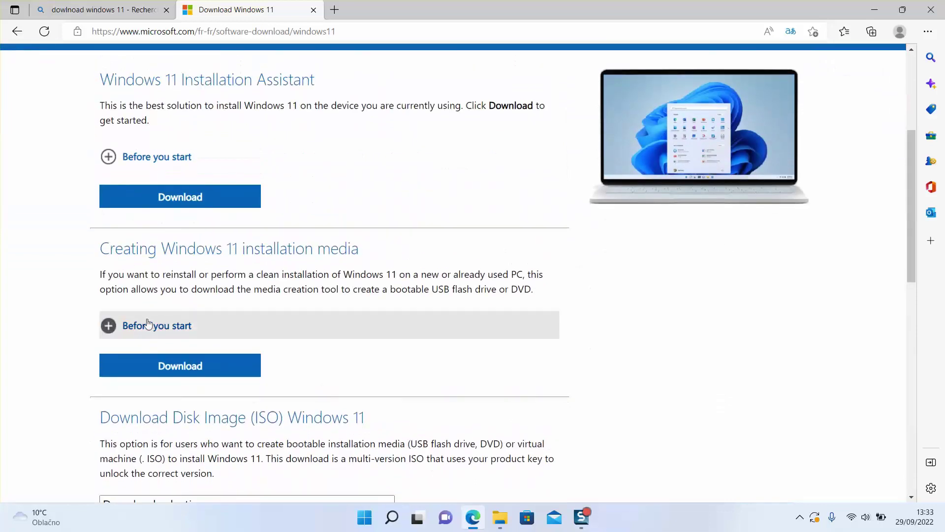
drag(356, 252, 131, 253)
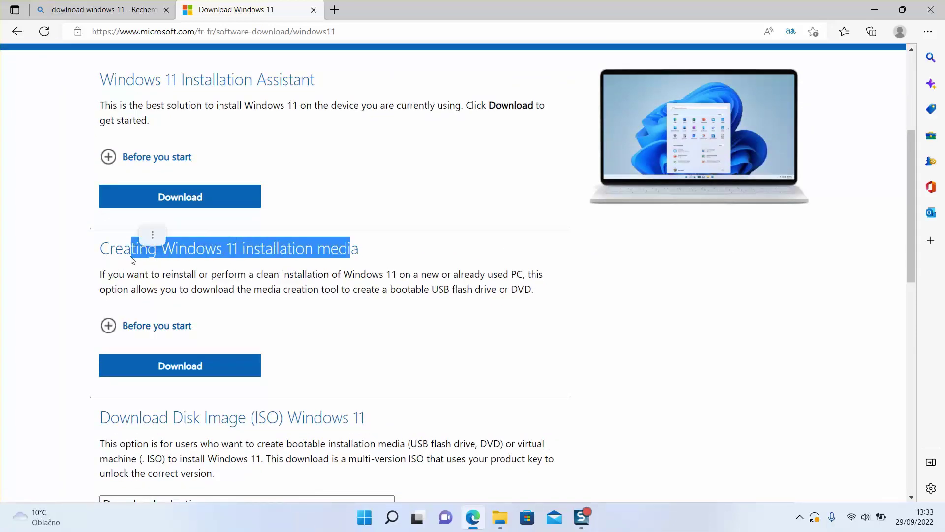
click(151, 372)
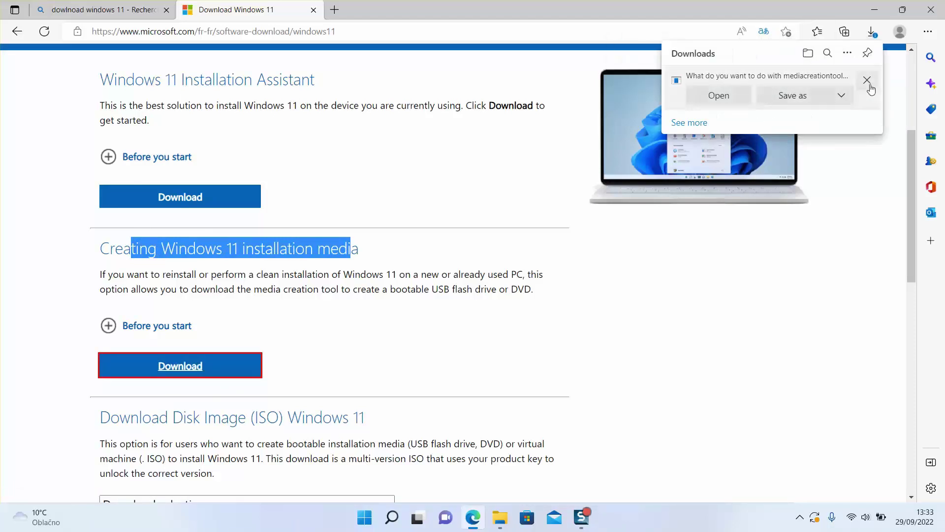
- Dismiss the Edge downloads flyout and open the Downloads folder in File Explorer
click(869, 88)
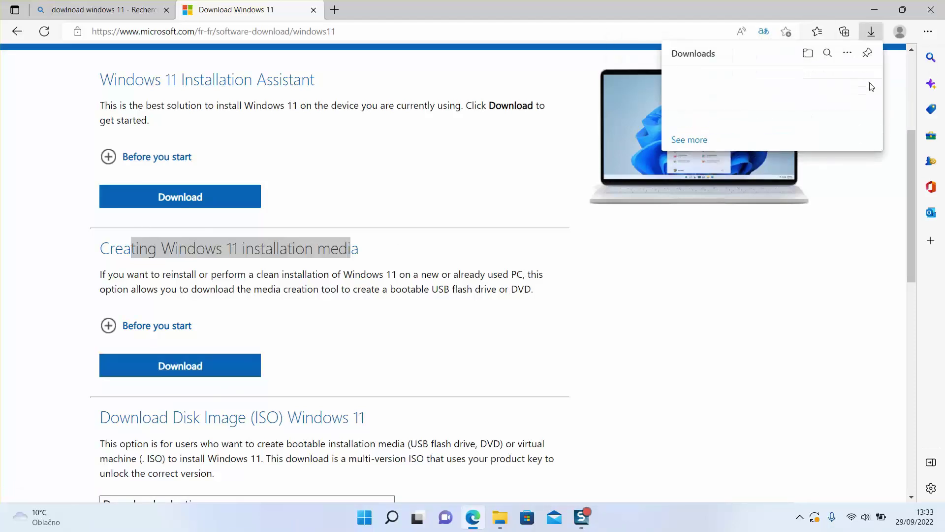
click(836, 213)
key(super+e)
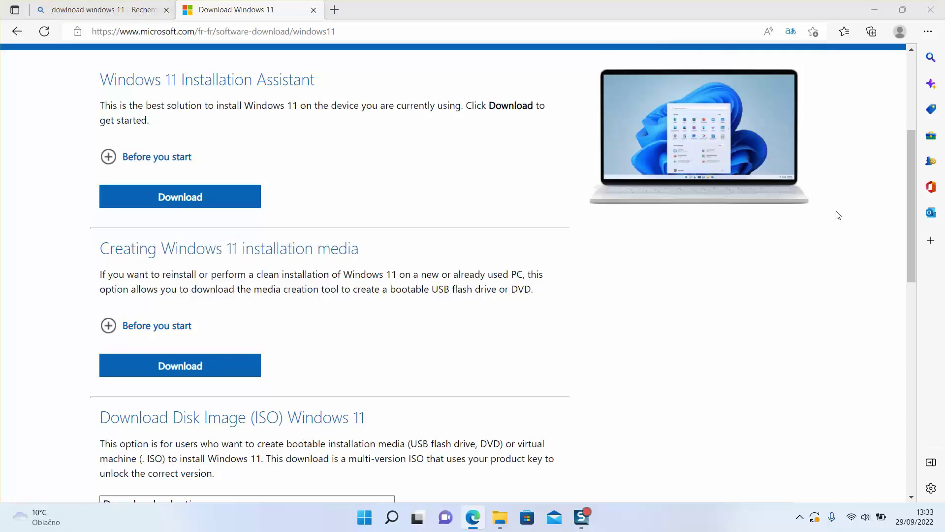
click(69, 124)
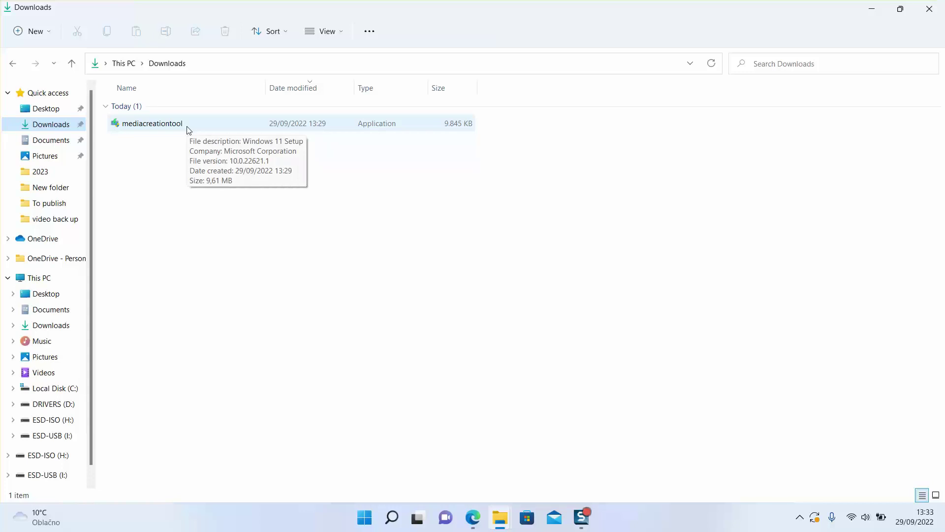
- Select the mediacreationtool file in the Downloads folder
click(188, 130)
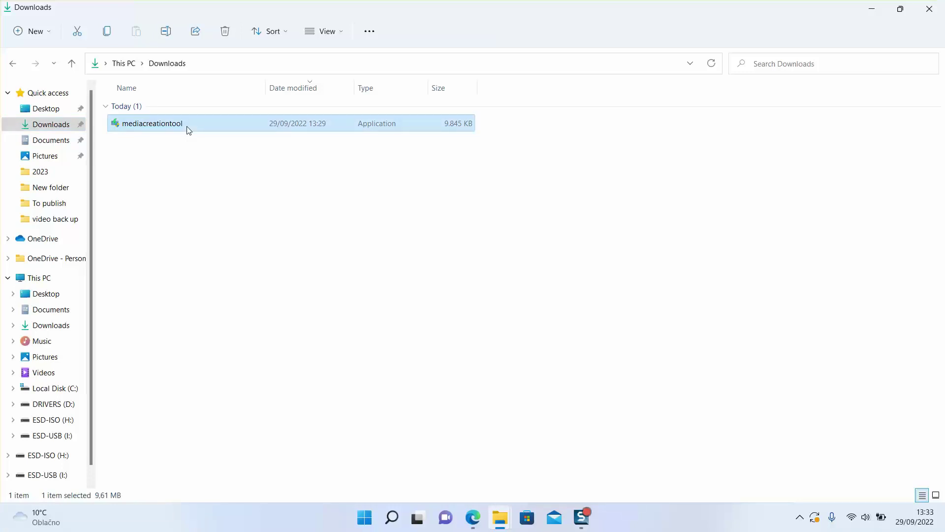
- Run mediacreationtool and accept the Windows 11 license terms
double_click(187, 129)
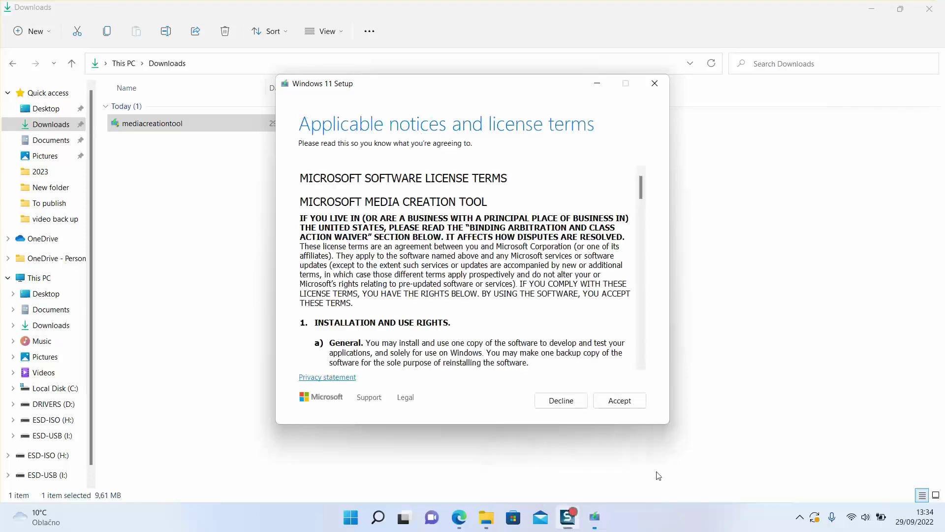
drag(640, 194, 652, 358)
click(619, 403)
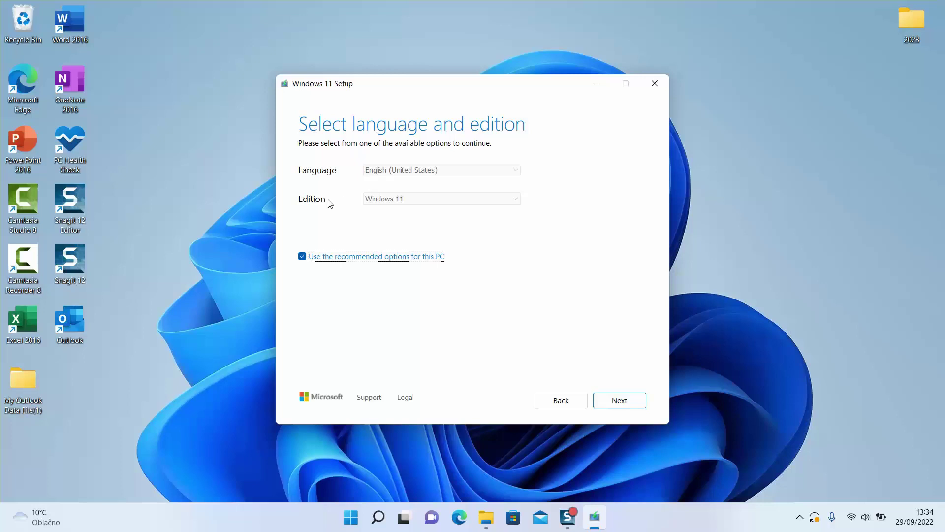
- Turn off the recommended options and keep English (United States) as the language
click(302, 257)
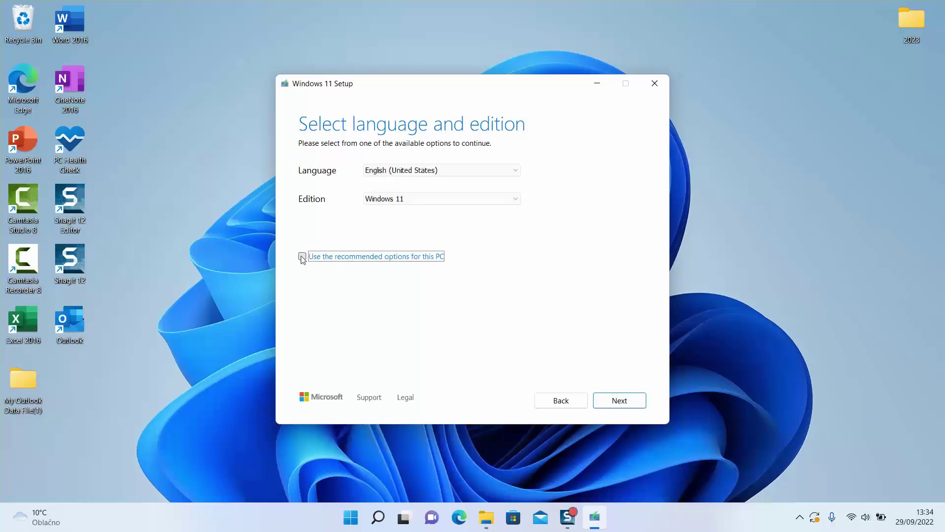
click(447, 171)
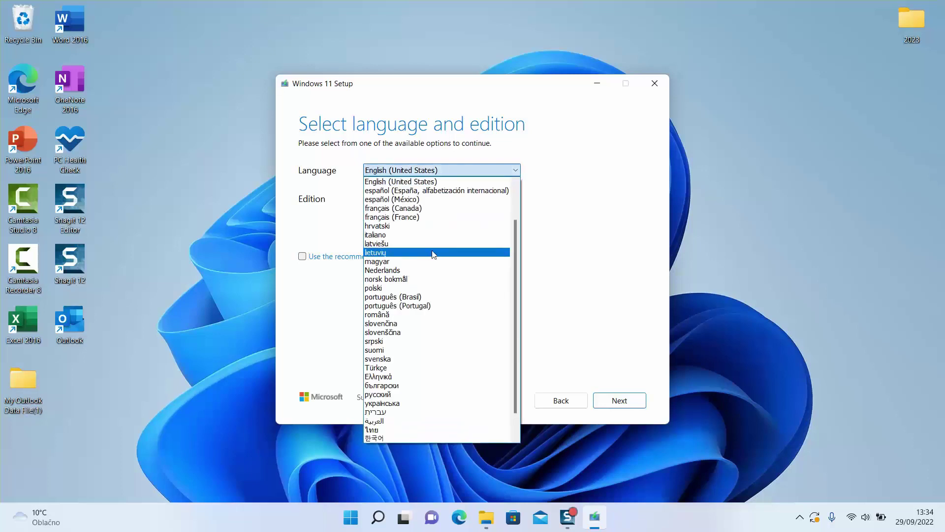
click(621, 261)
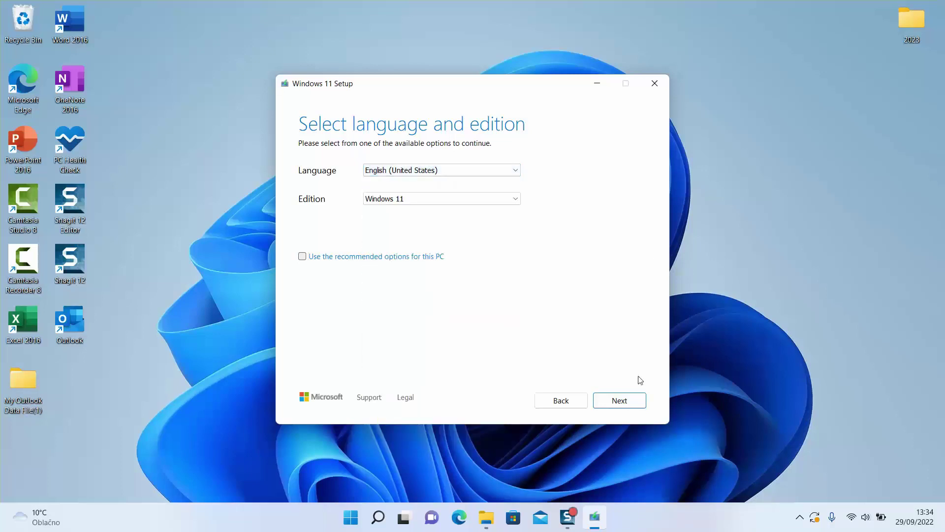
click(623, 408)
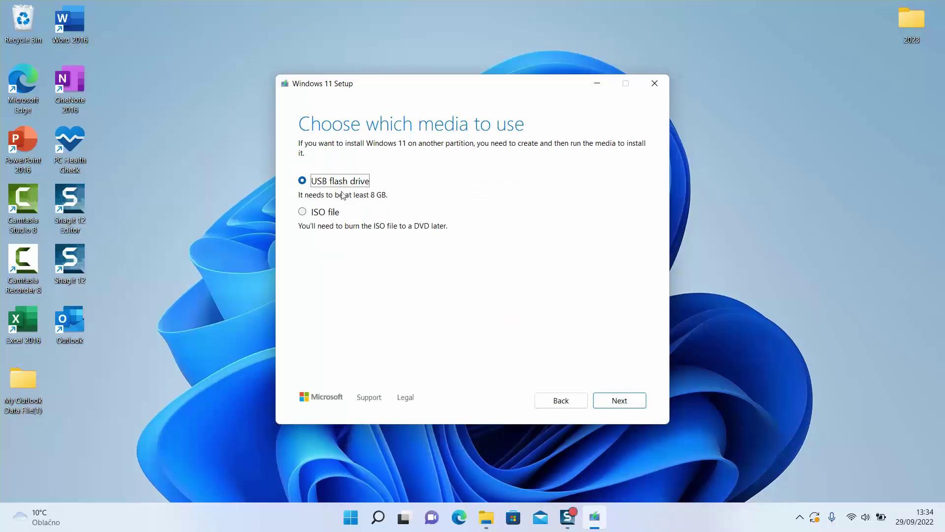
- Choose USB flash drive media and write Windows 11 to the ESD-USB (I:) drive
click(627, 402)
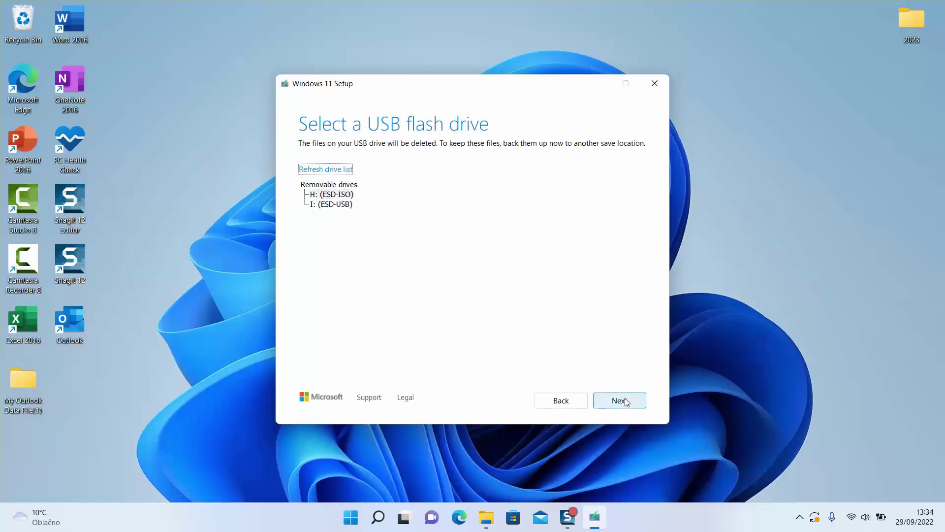
click(339, 205)
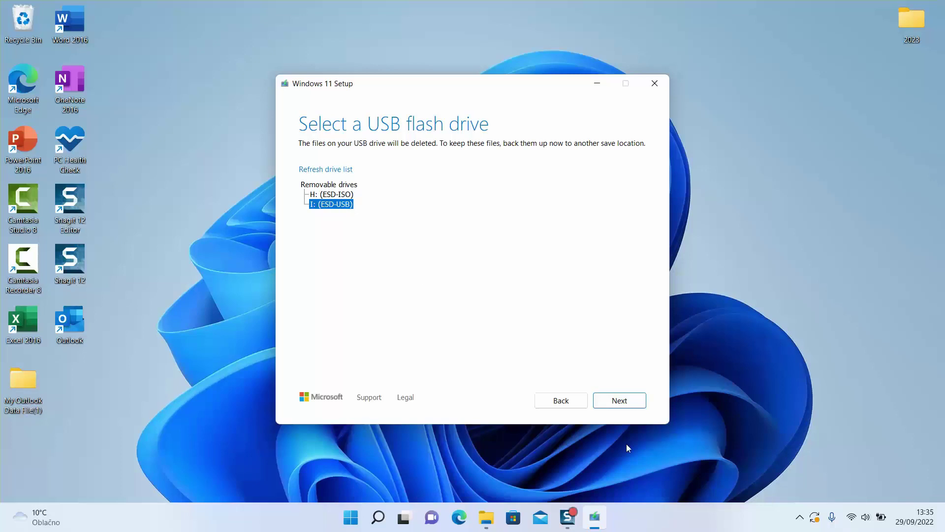
click(616, 402)
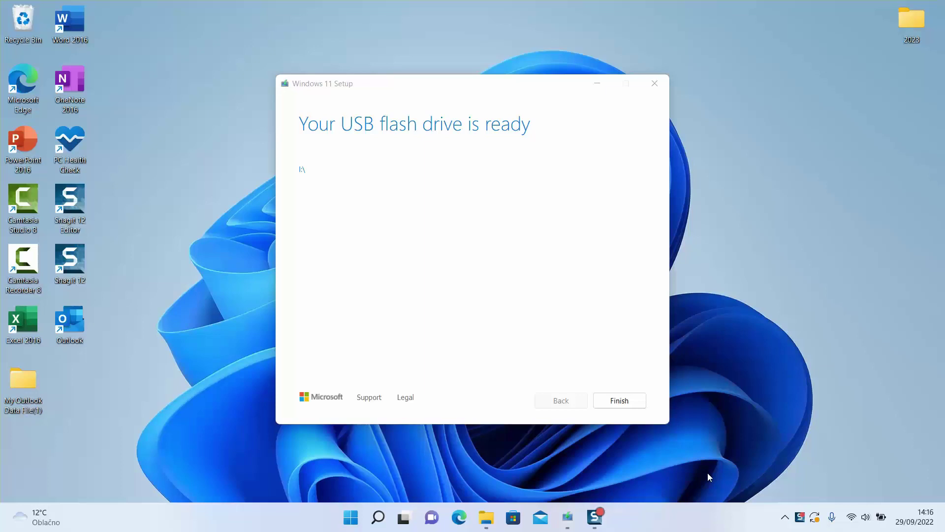
- Finish the media tool, open the ESD-USB (I:) drive from This PC, and select setup
click(618, 406)
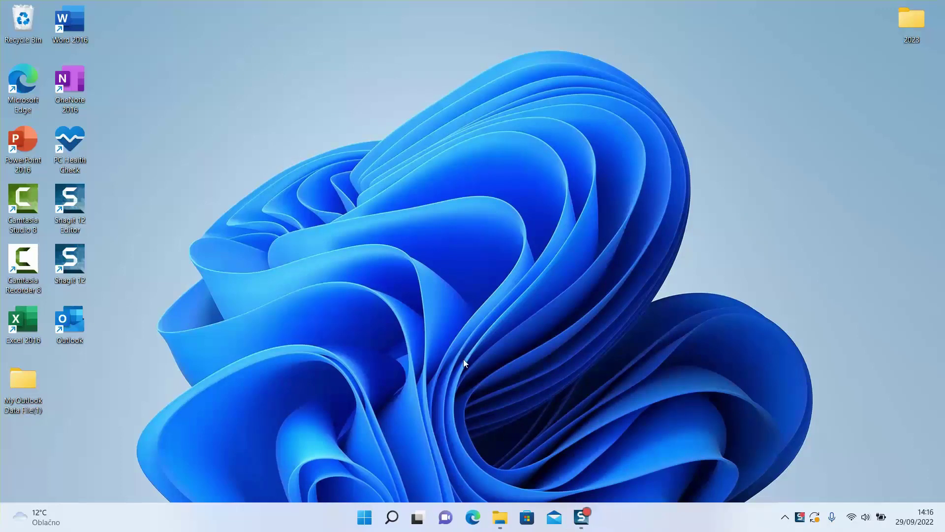
key(super+e)
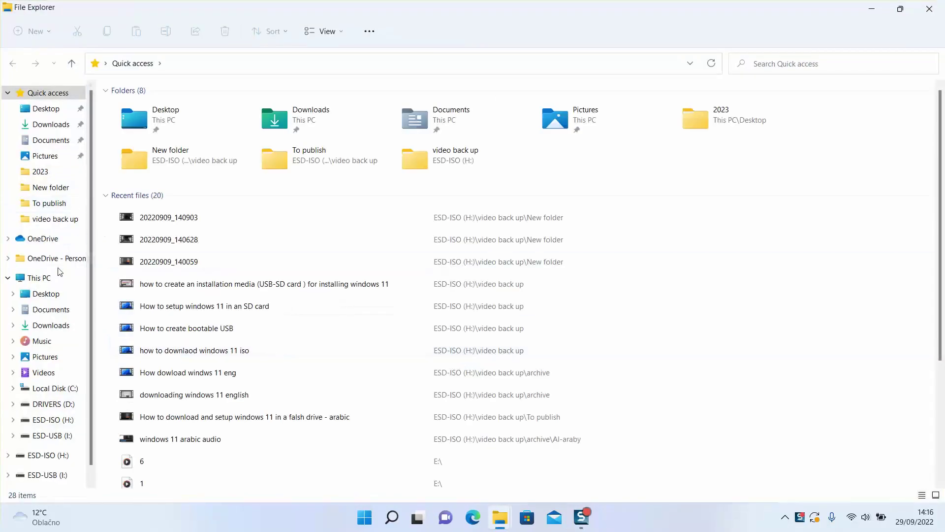
click(40, 278)
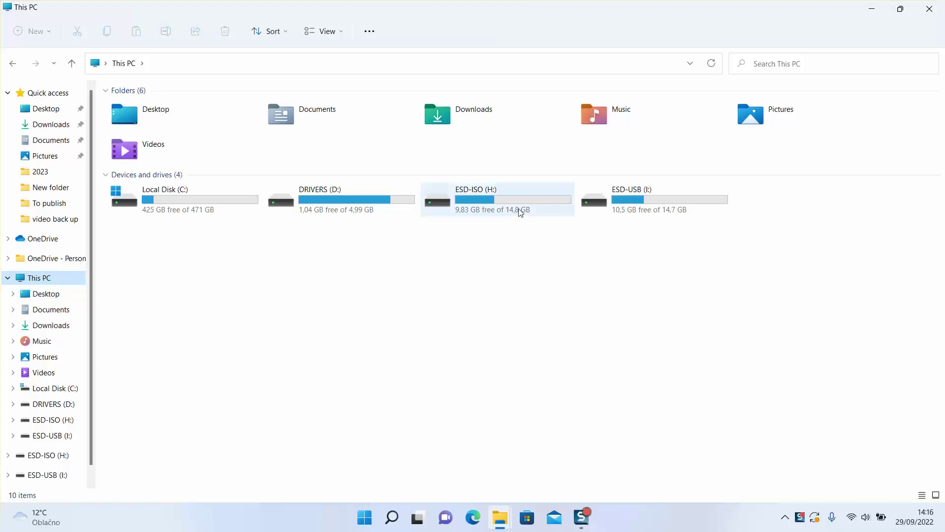
double_click(615, 207)
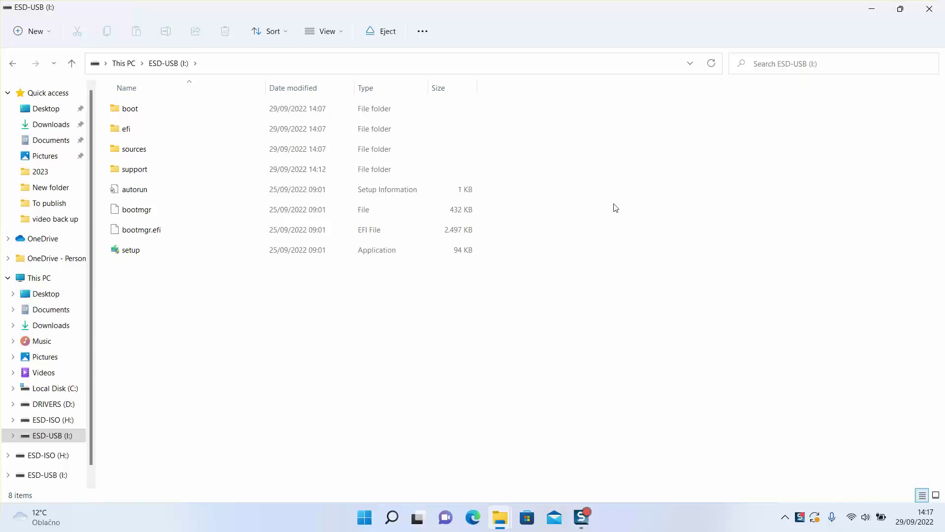
click(195, 252)
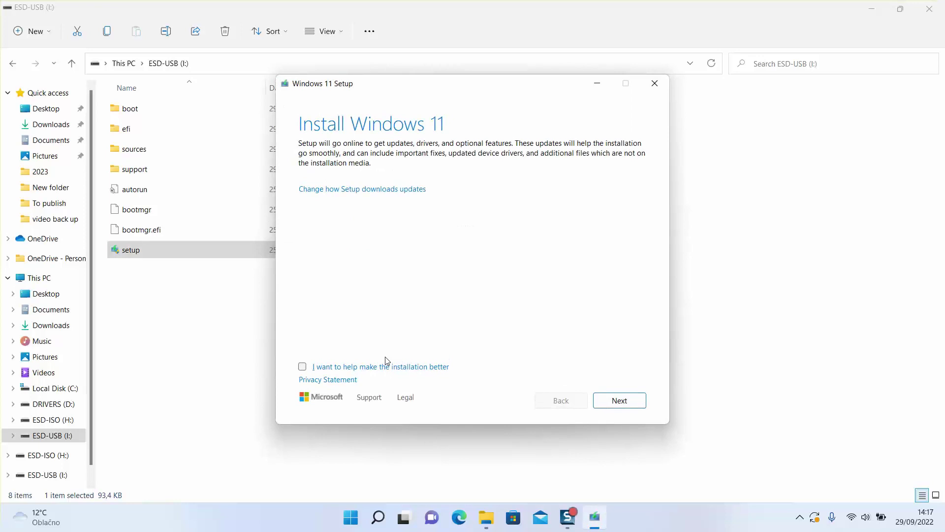
- Opt in to help improve installation and set update downloads to 'Not right now'
click(304, 367)
click(363, 190)
click(317, 225)
click(629, 406)
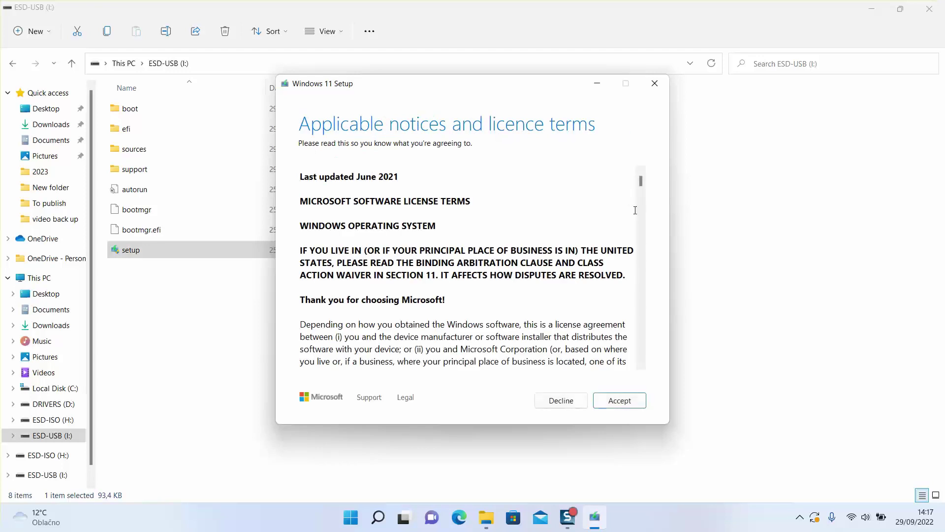
- Decline the licence terms and confirm quitting Windows 11 Setup
drag(641, 194, 641, 399)
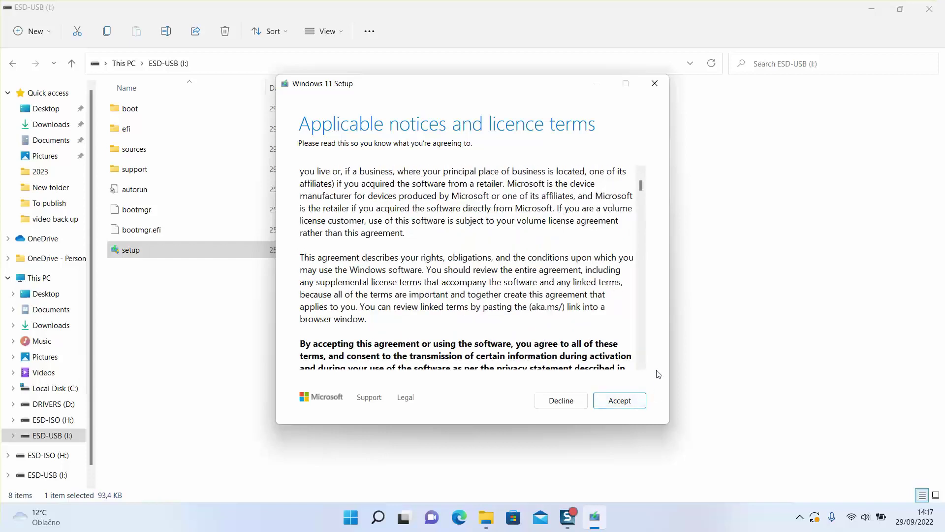
click(564, 403)
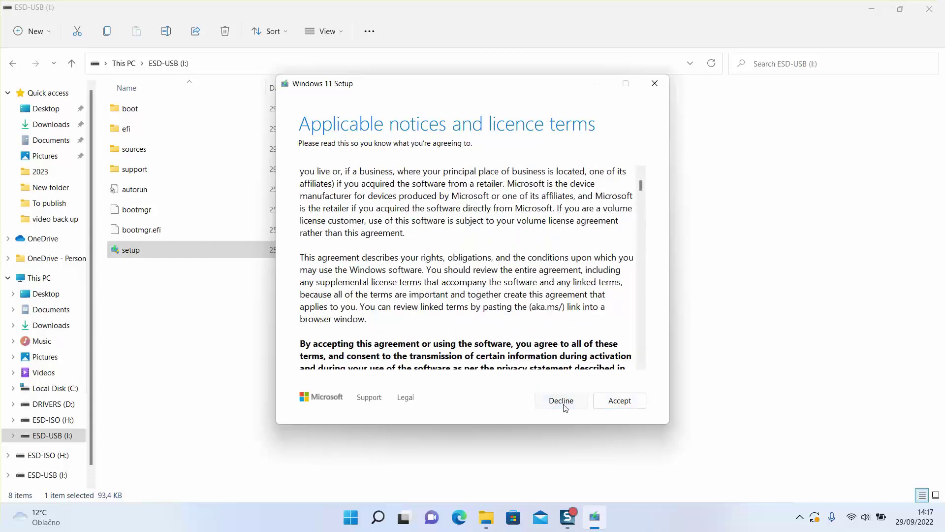
click(653, 88)
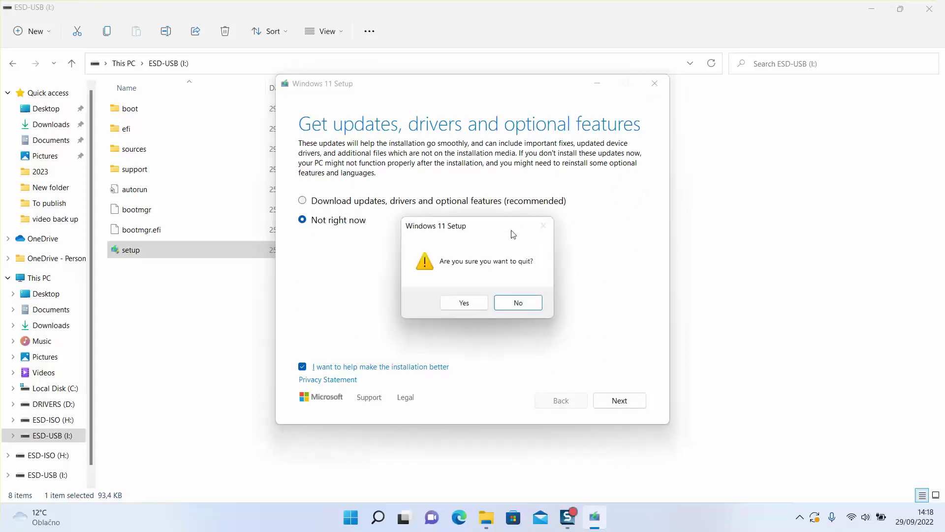
click(465, 303)
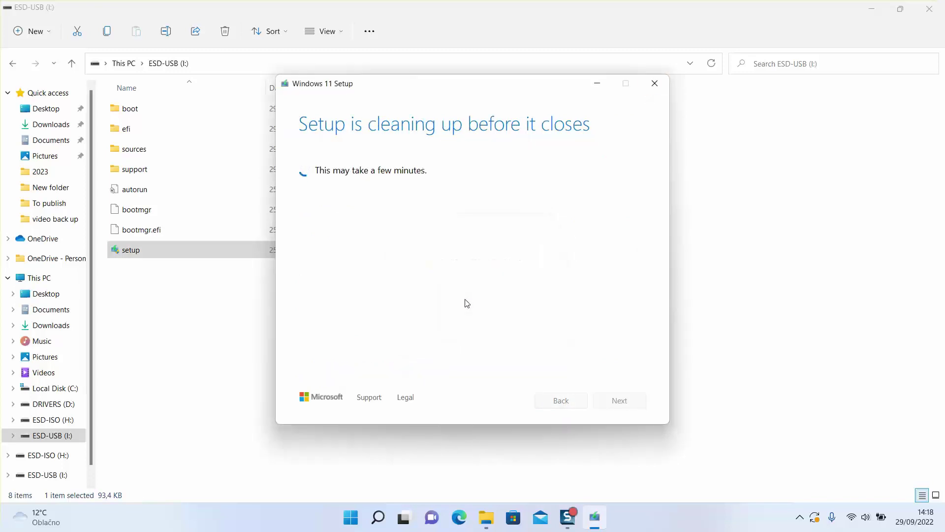